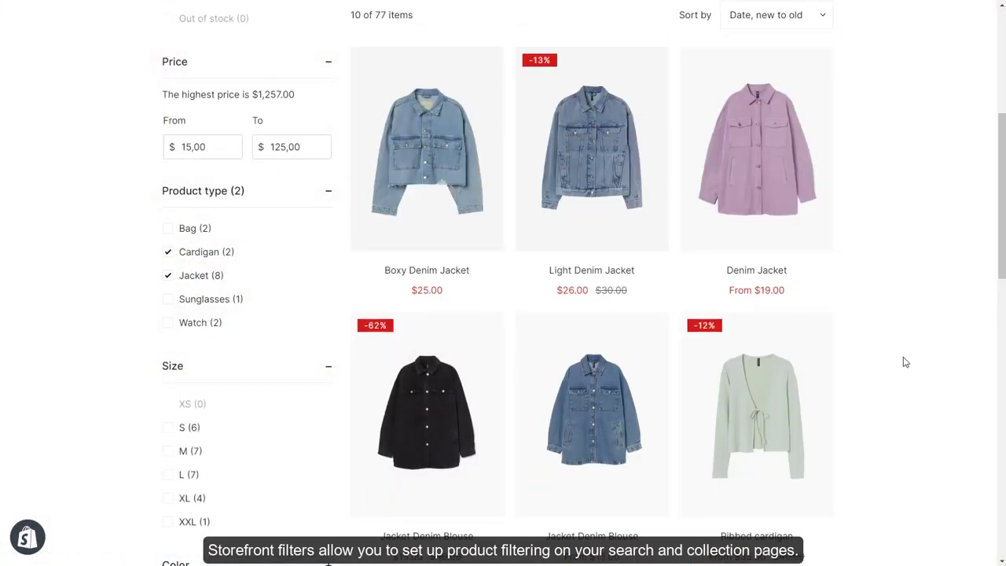
Step: Tick size S in the Size filter, leaving 6 of 77 products in the collection
scroll(904, 360, down, 5)
scroll(906, 361, down, 3)
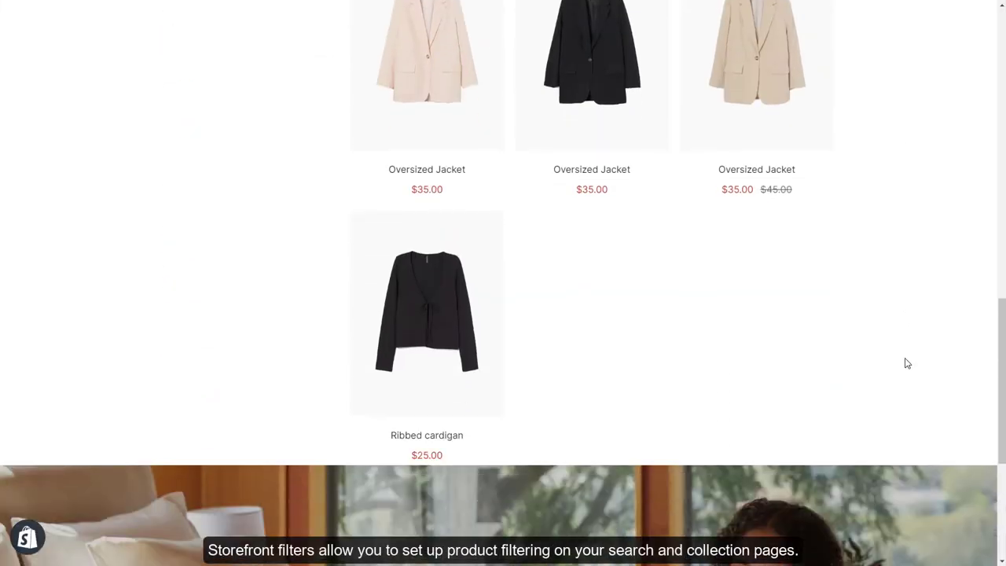
scroll(906, 362, up, 7)
scroll(907, 363, up, 5)
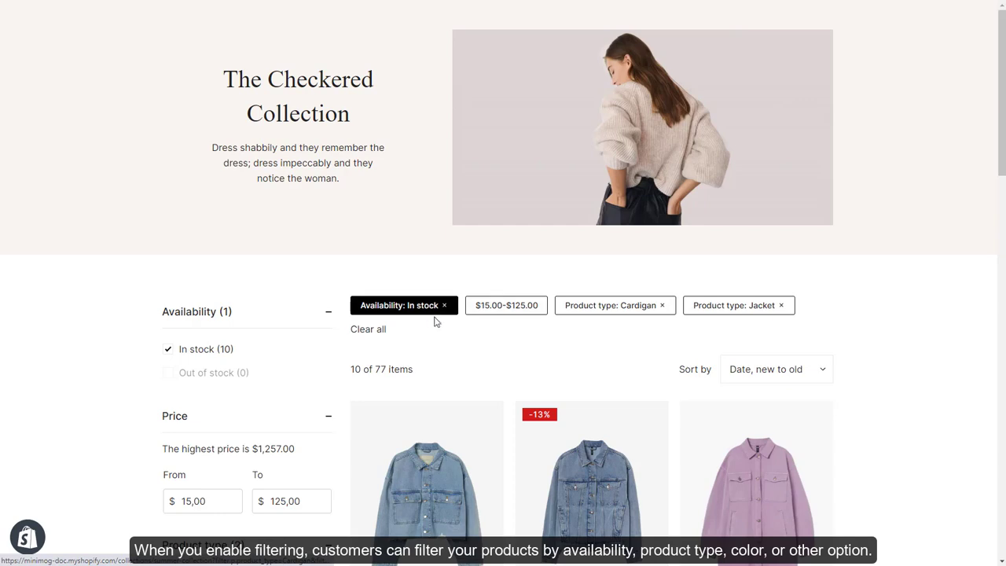
scroll(322, 386, down, 2)
scroll(321, 386, down, 2)
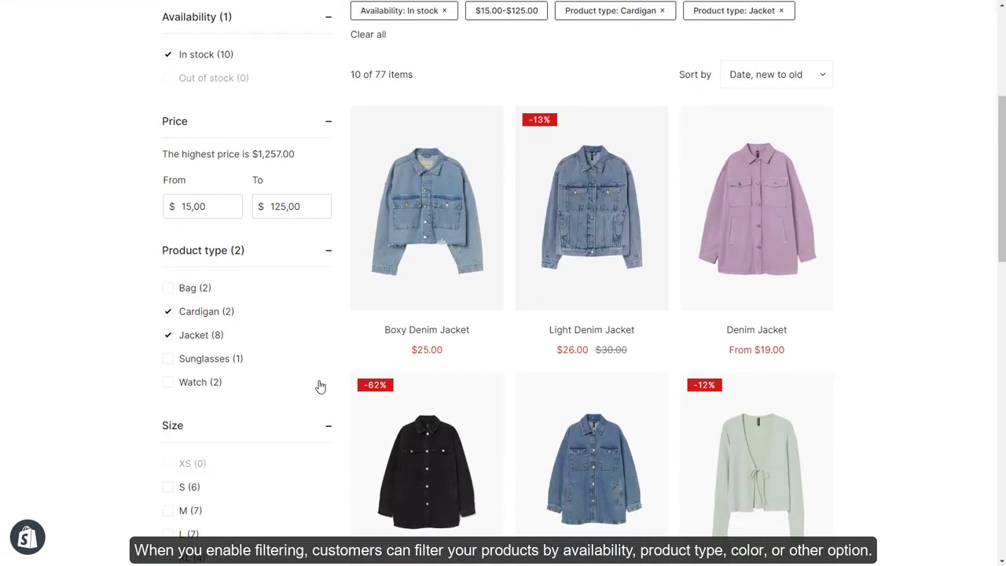
scroll(317, 441, down, 1)
click(168, 428)
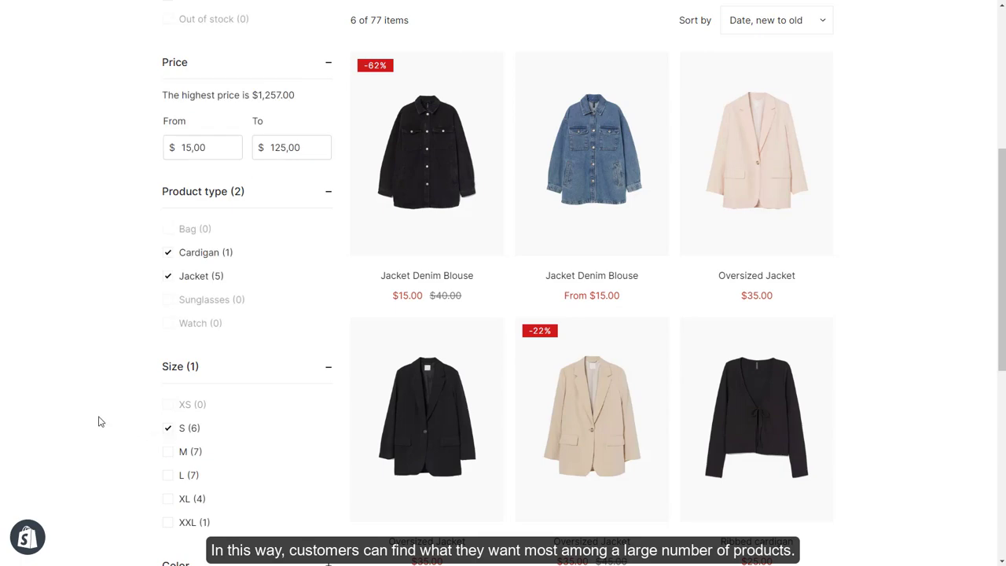
scroll(96, 417, down, 2)
scroll(265, 406, up, 1)
mouse_move(425, 402)
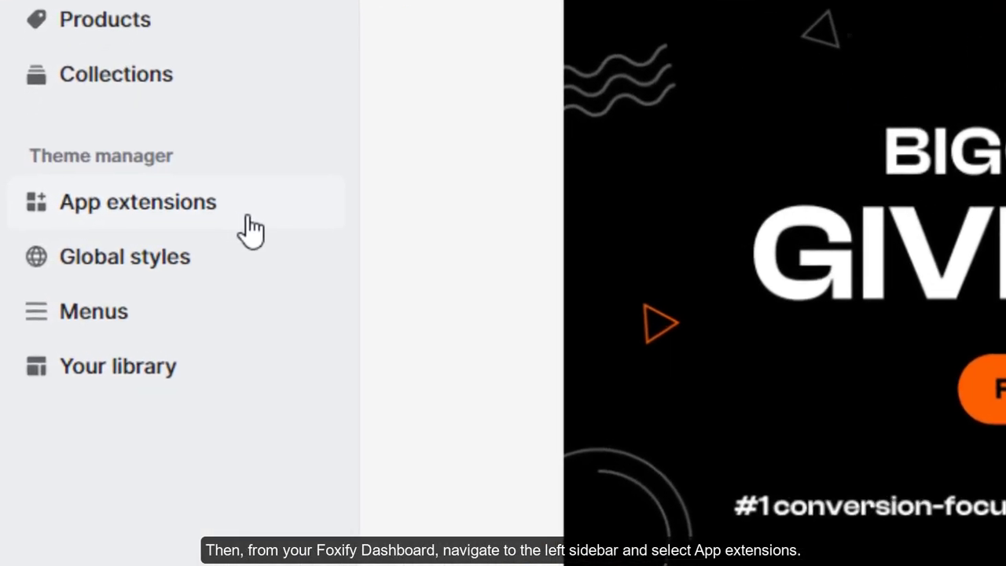
Step: Install the Storefront Filters extension from Foxify's App extensions list
click(95, 229)
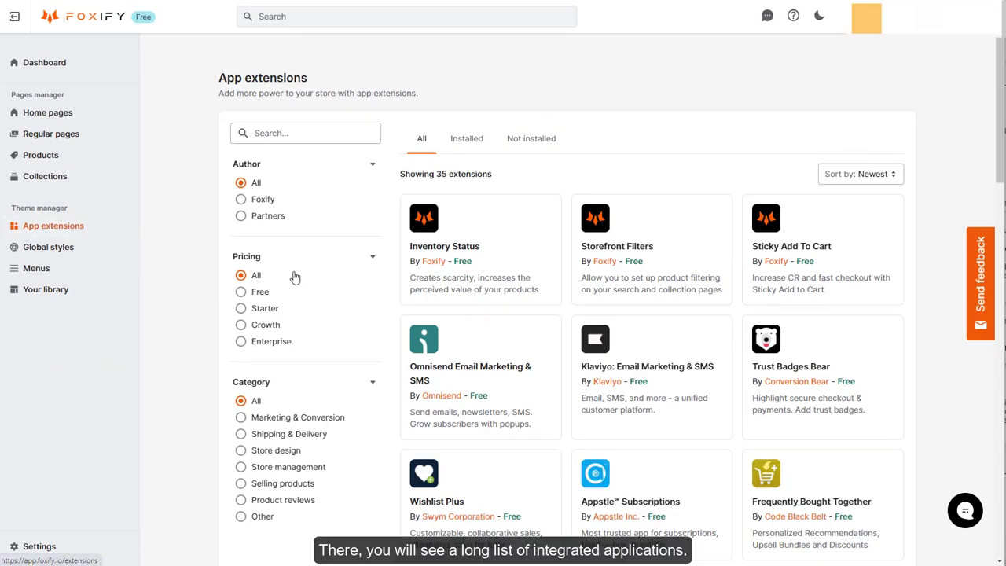
scroll(400, 288, down, 5)
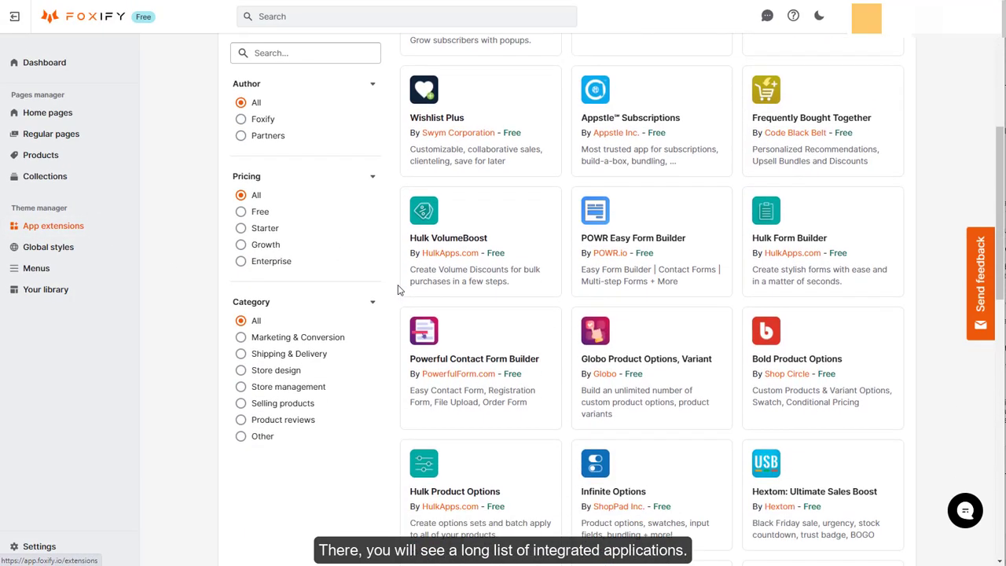
scroll(400, 291, up, 5)
scroll(398, 290, up, 1)
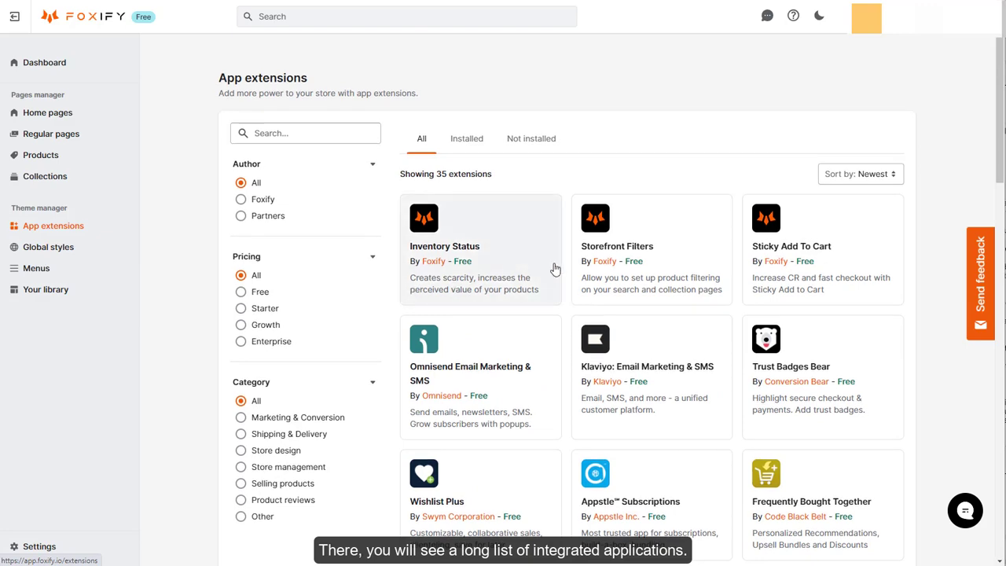
click(673, 262)
click(682, 241)
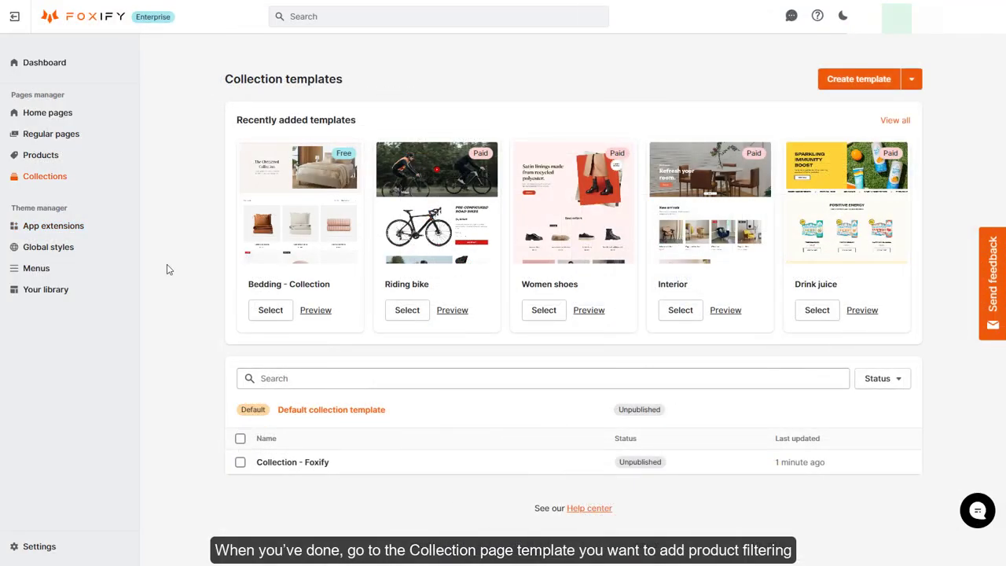
Step: Add a Storefront filters block to Main collection in the Collection - Foxify template
click(362, 469)
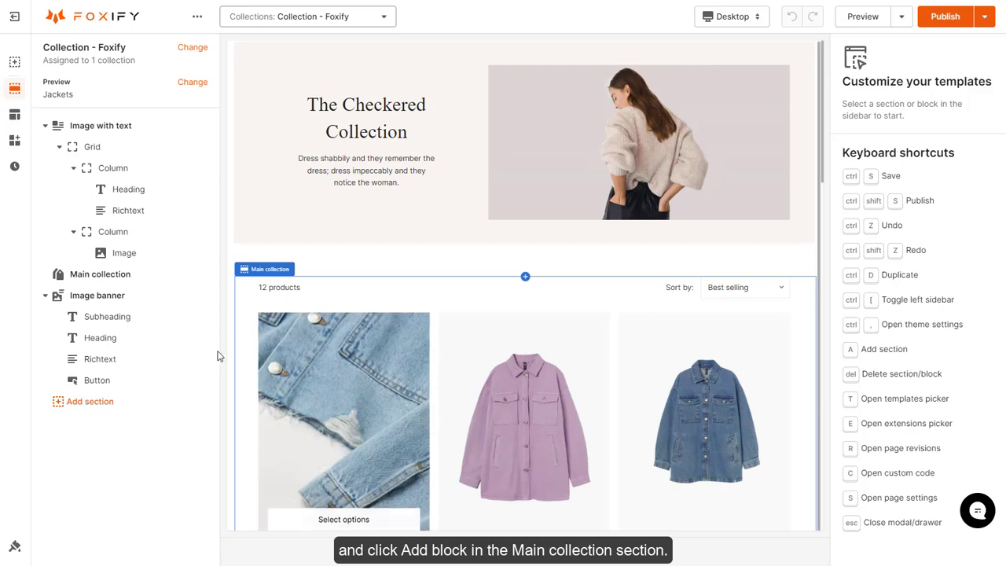
click(156, 280)
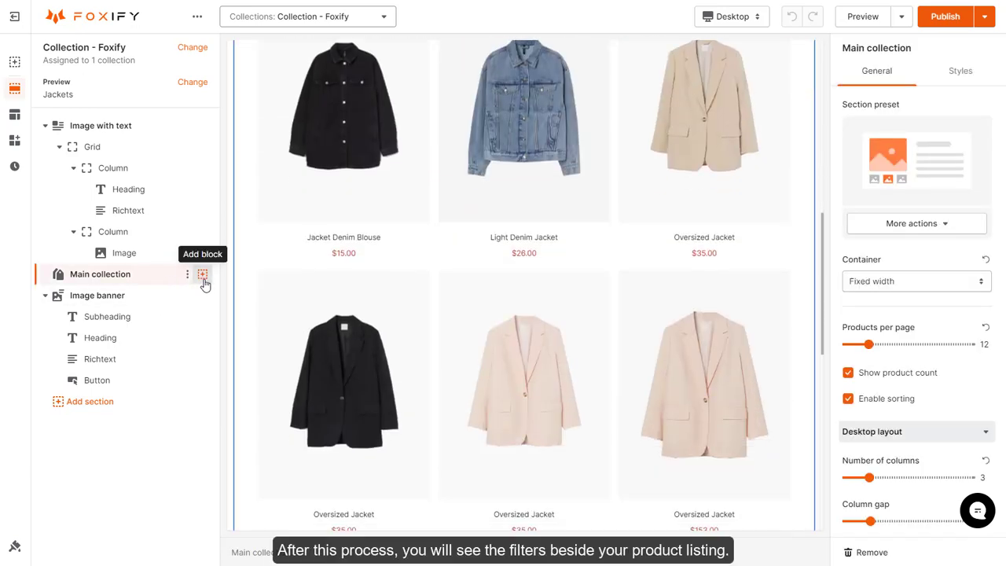
click(203, 275)
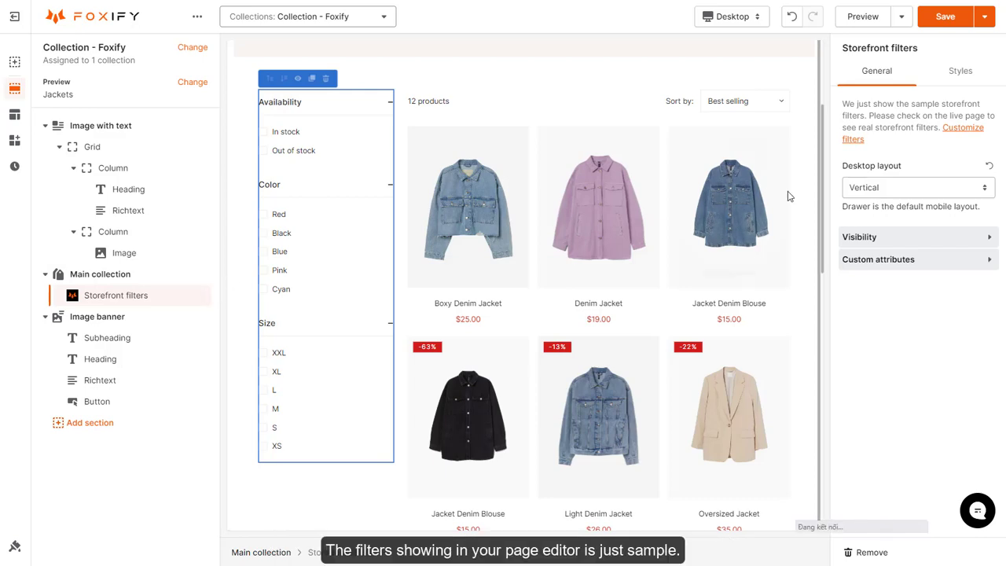
Step: Preview the filters in Drawer layout, then set the desktop layout back to Vertical
click(878, 188)
click(879, 211)
click(293, 102)
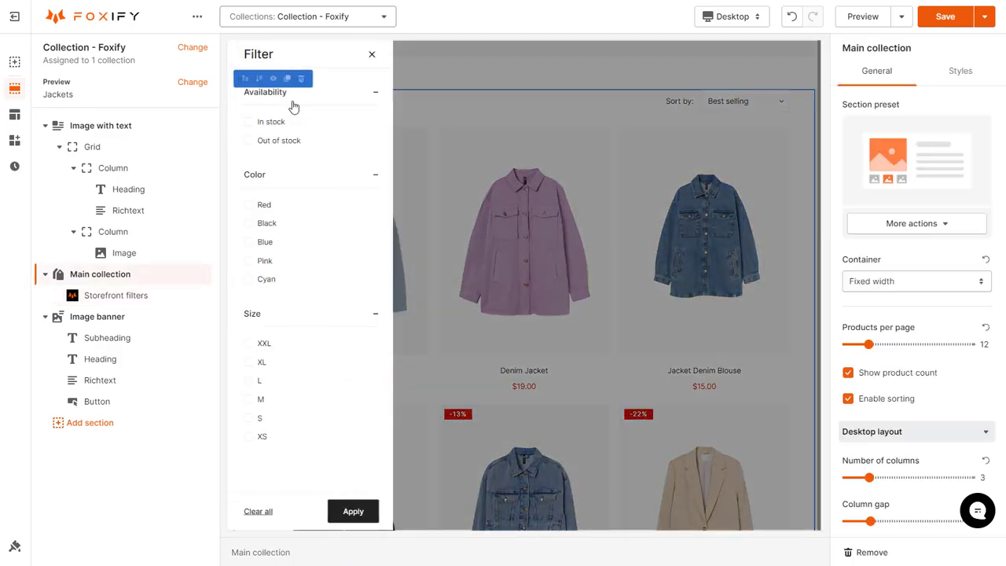
click(227, 212)
click(879, 188)
click(865, 200)
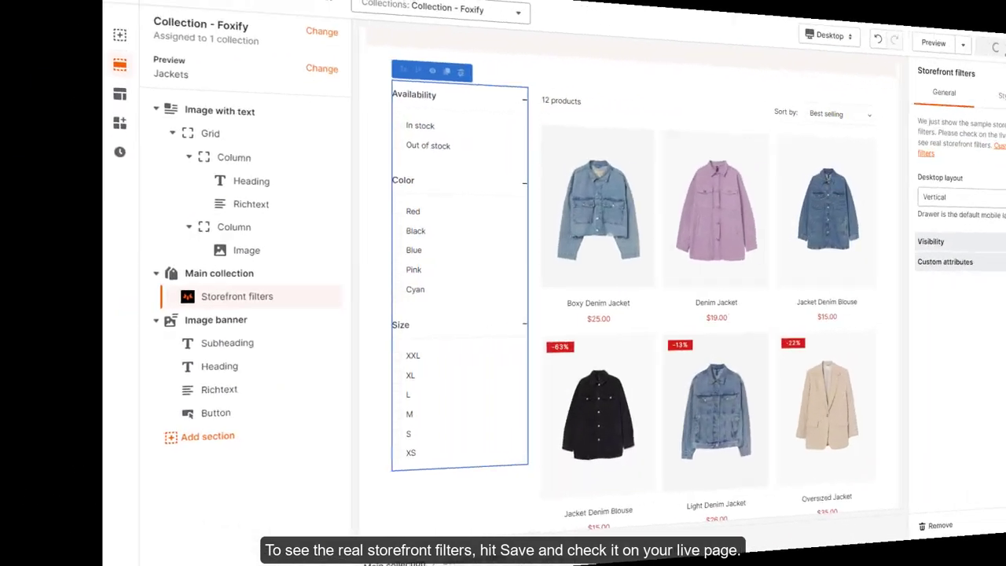
Step: Save the Collection - Foxify template and check the filters on the live collection
click(964, 22)
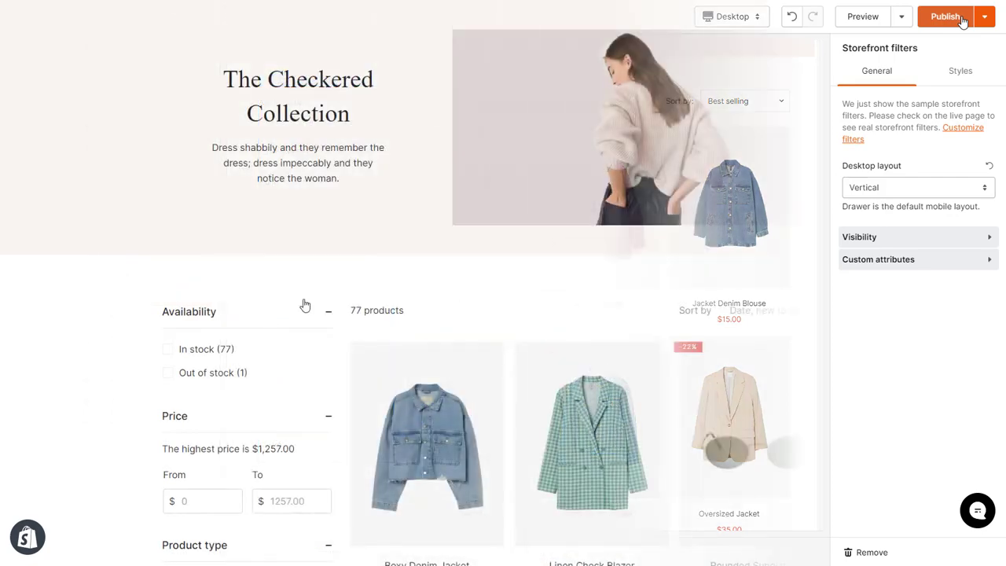
scroll(303, 303, down, 5)
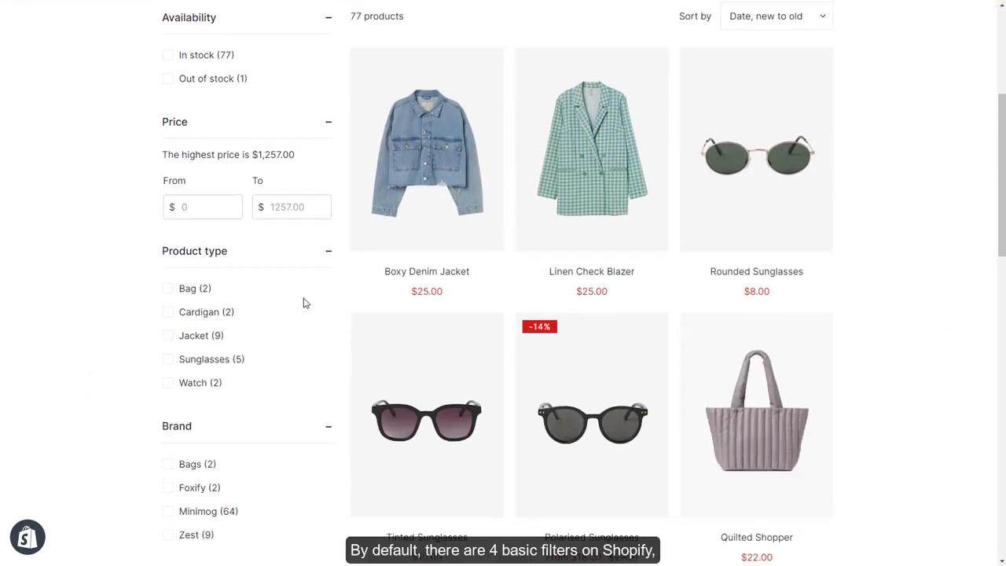
scroll(304, 303, up, 4)
scroll(306, 303, down, 5)
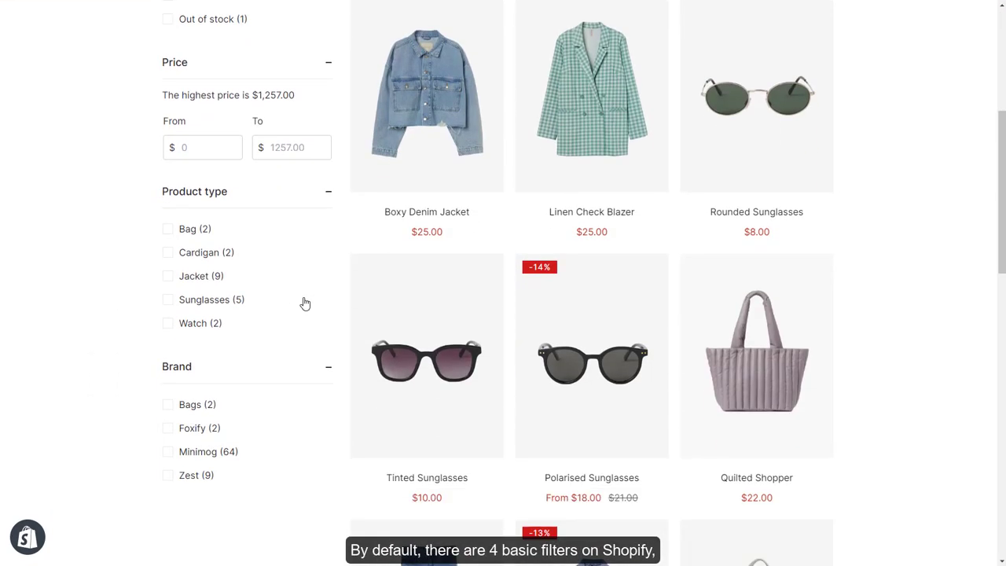
scroll(305, 303, up, 3)
Step: Collapse the Availability, Price, Product type and Brand filter groups
click(308, 206)
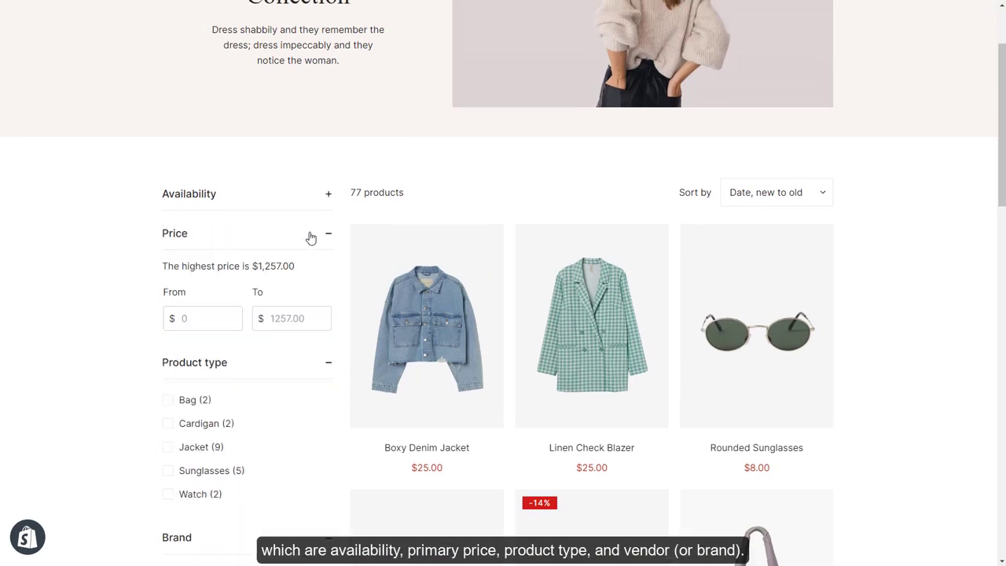
click(311, 237)
click(313, 273)
click(313, 315)
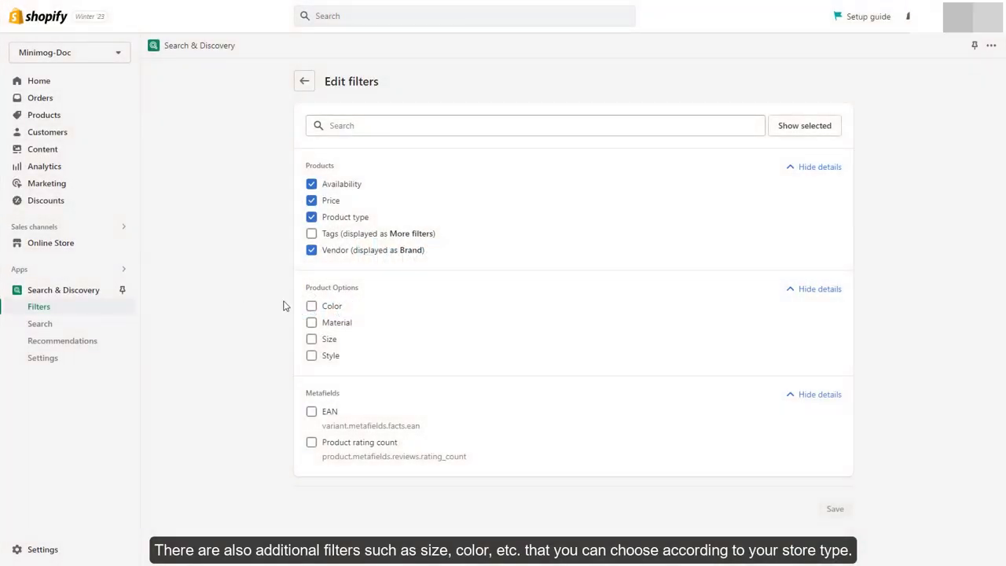
Step: Review the Product Options and Metafields filter sections, then go to the store Settings
drag(315, 286, 369, 290)
click(347, 365)
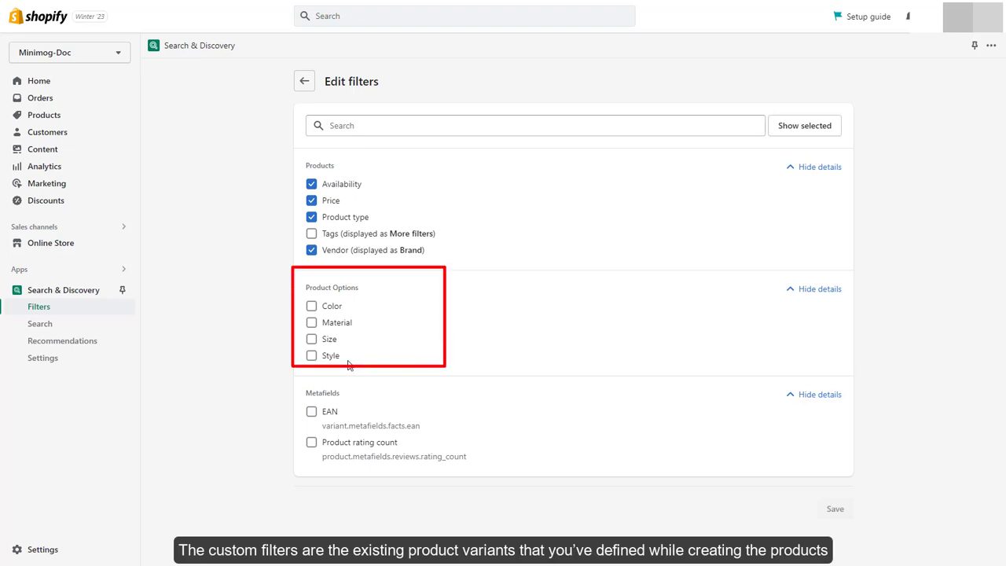
drag(306, 392, 336, 392)
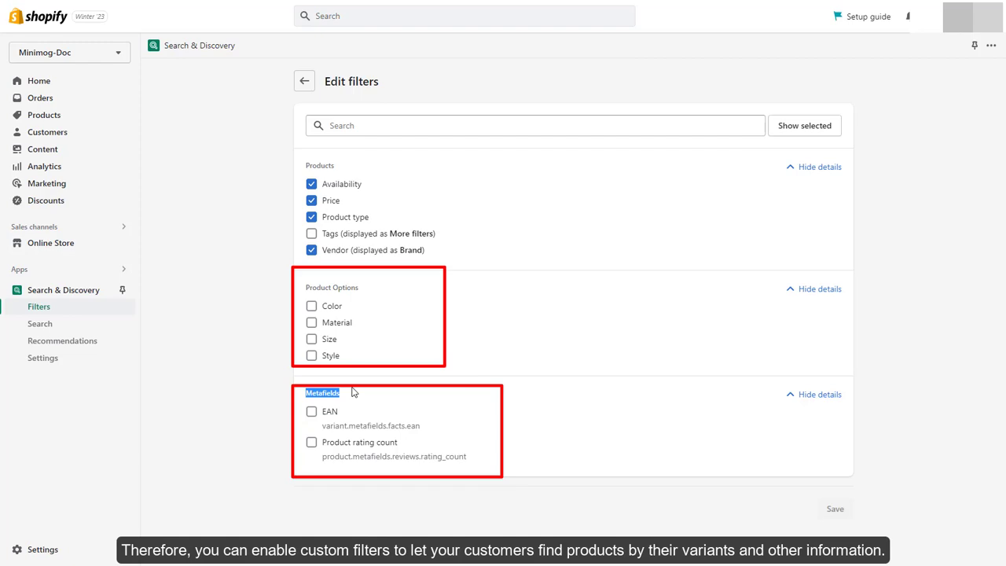
click(72, 549)
Step: Start a new product metafield definition under Custom data and view its content types
click(252, 485)
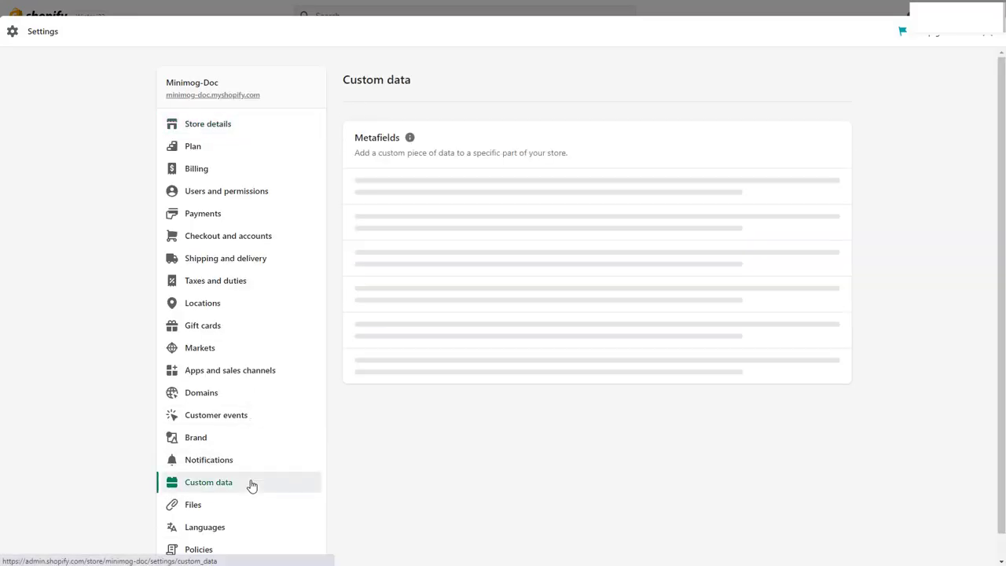
click(519, 214)
click(815, 79)
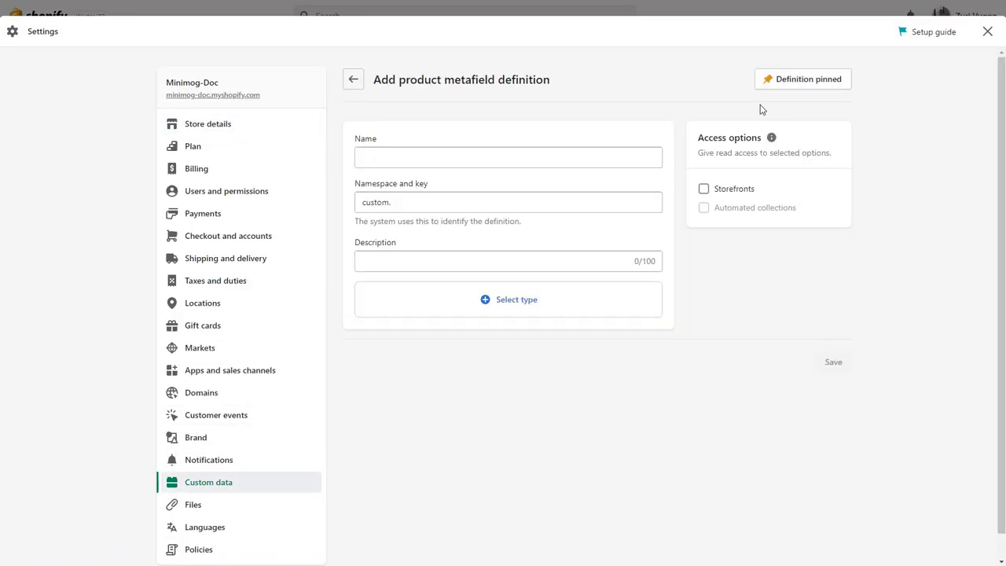
click(534, 291)
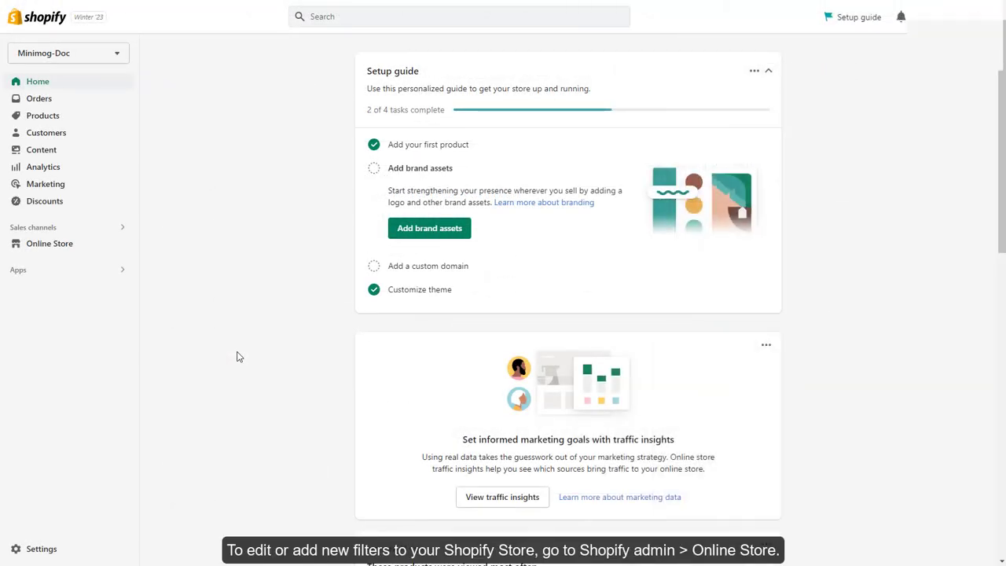
Step: Reach the Search & Discovery app's Filters page via Online Store > Navigation
click(71, 250)
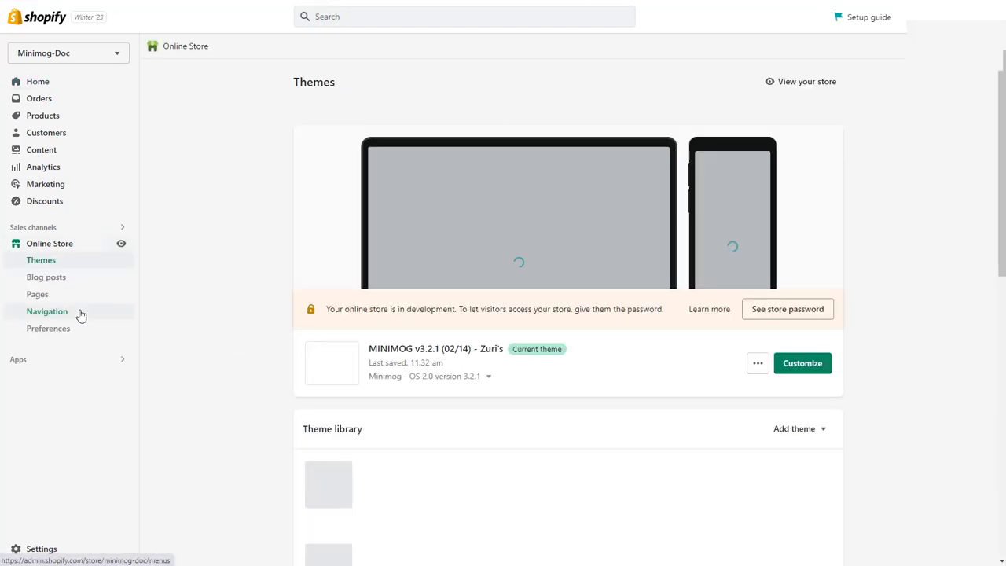
click(78, 313)
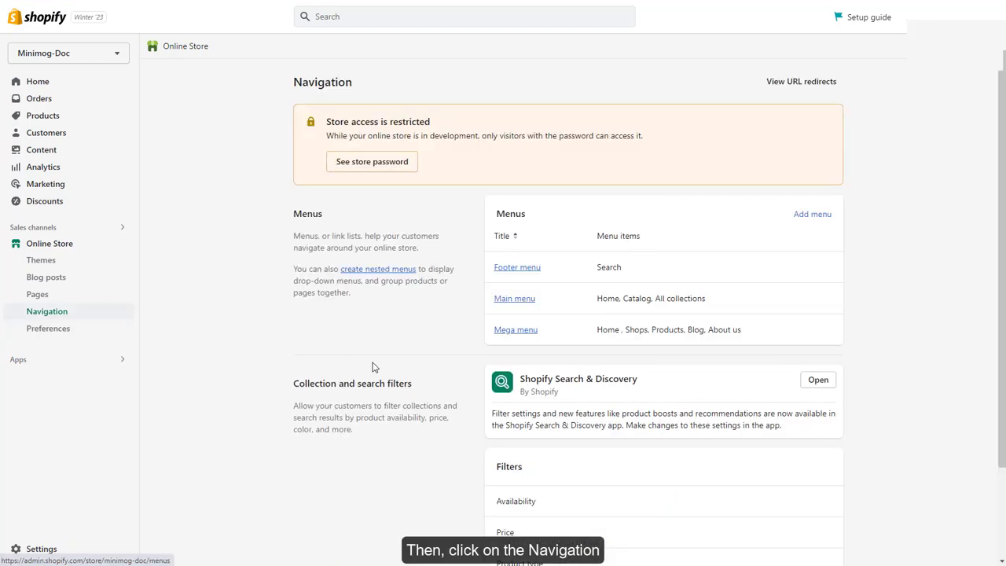
scroll(791, 347, down, 2)
click(818, 322)
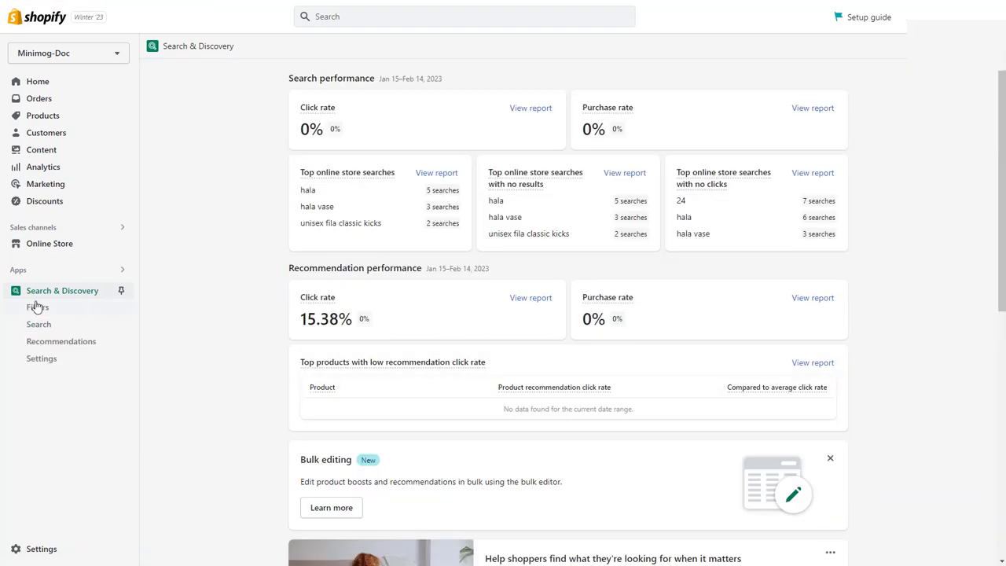
click(39, 307)
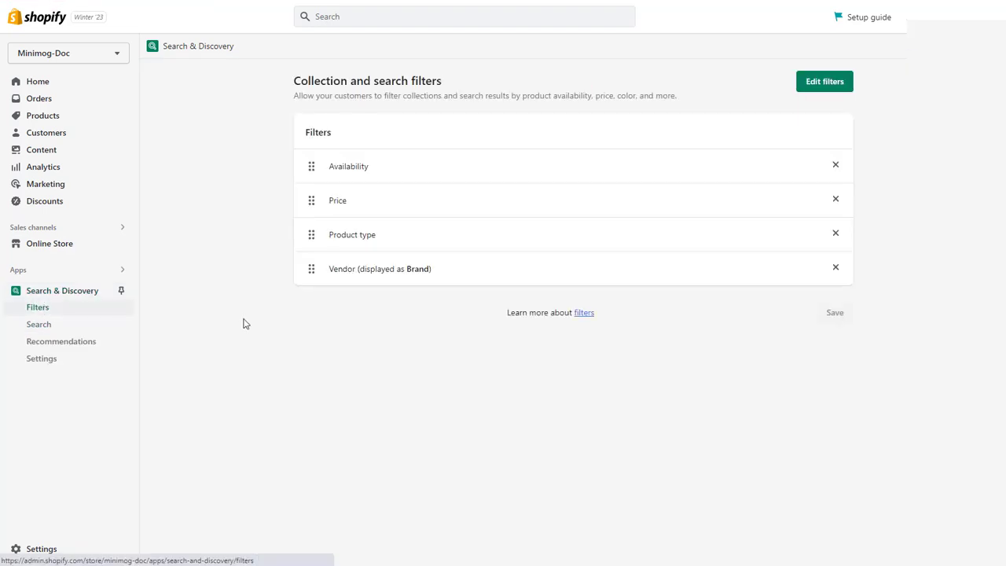
Step: Enable the Color and Size filters and save the filter list
click(827, 89)
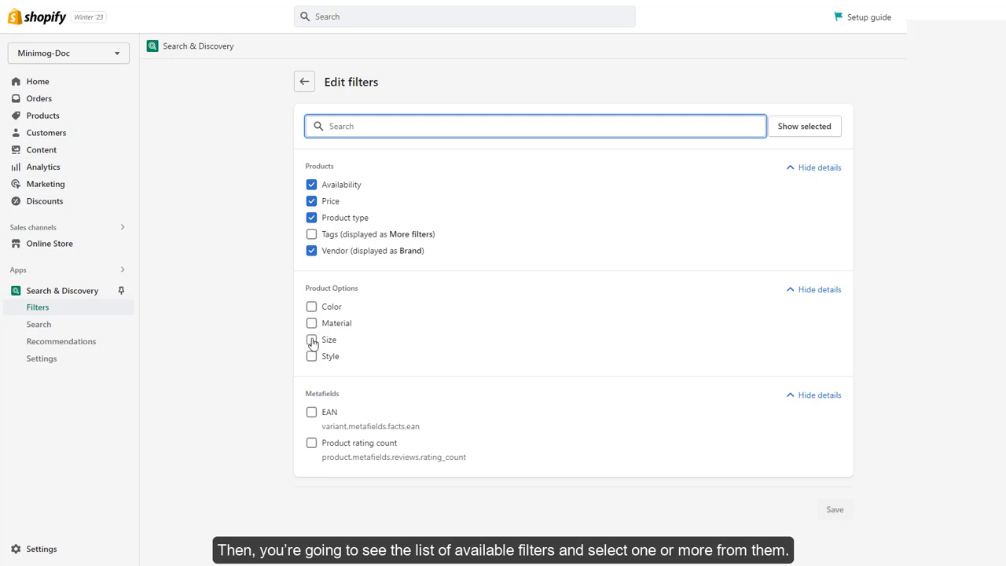
click(312, 307)
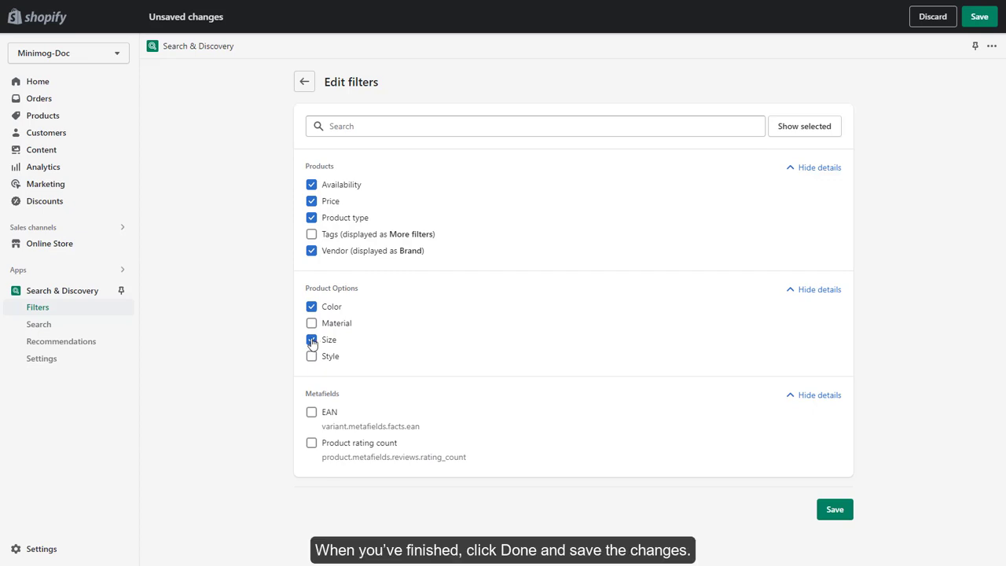
click(835, 509)
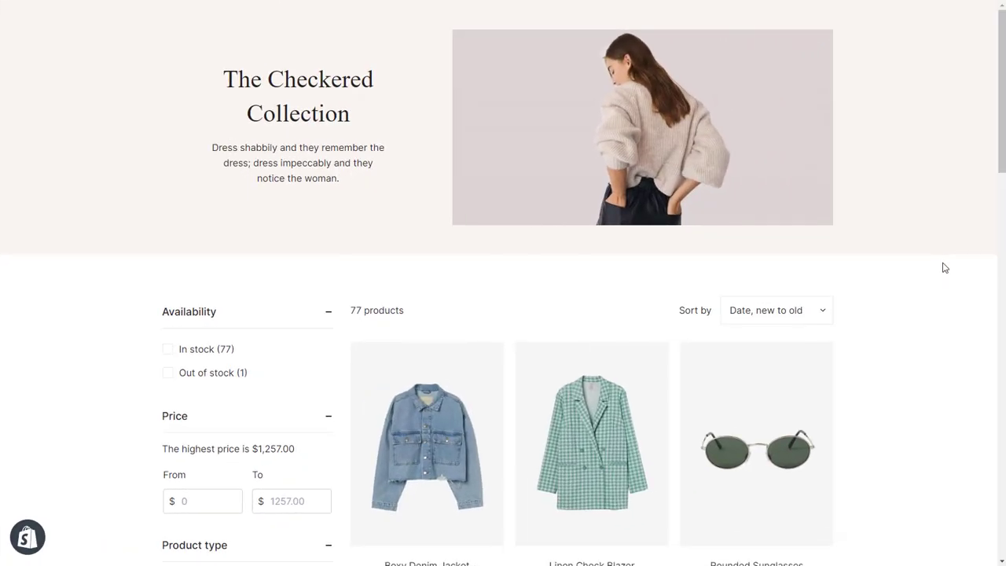
Step: Filter the collection to In stock items with a price range of $15 to $125
scroll(943, 266, down, 4)
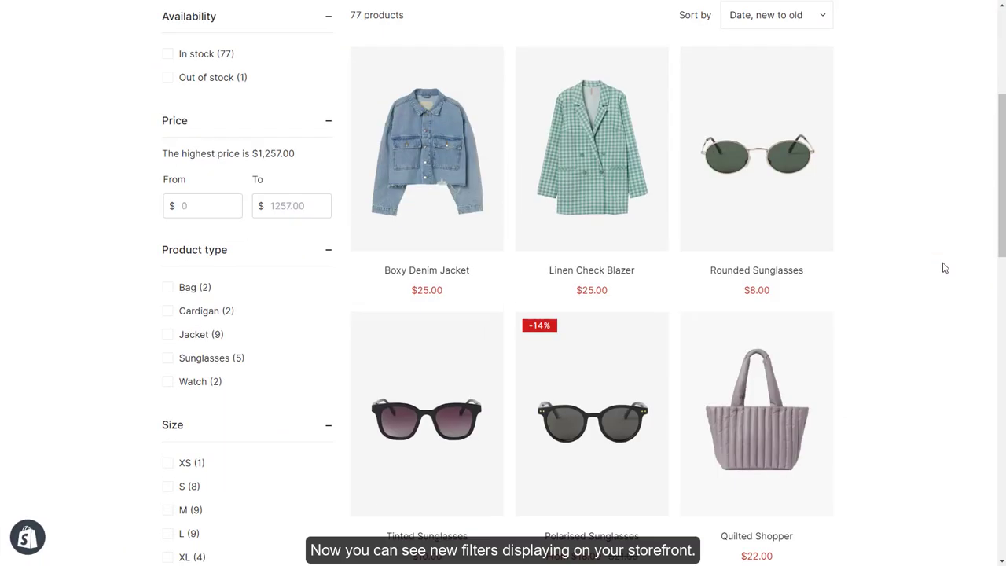
scroll(945, 269, down, 7)
scroll(945, 268, up, 10)
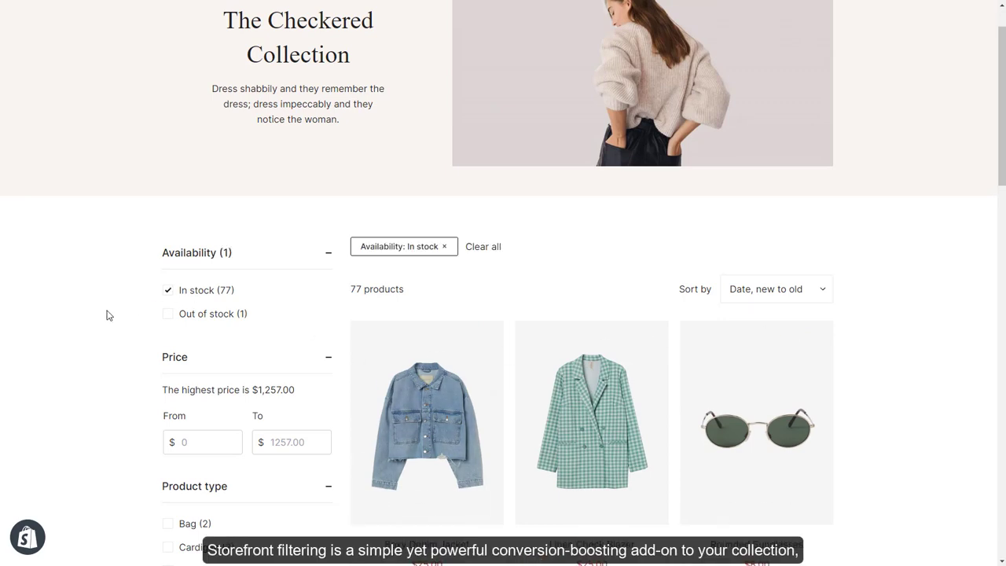
scroll(106, 315, down, 2)
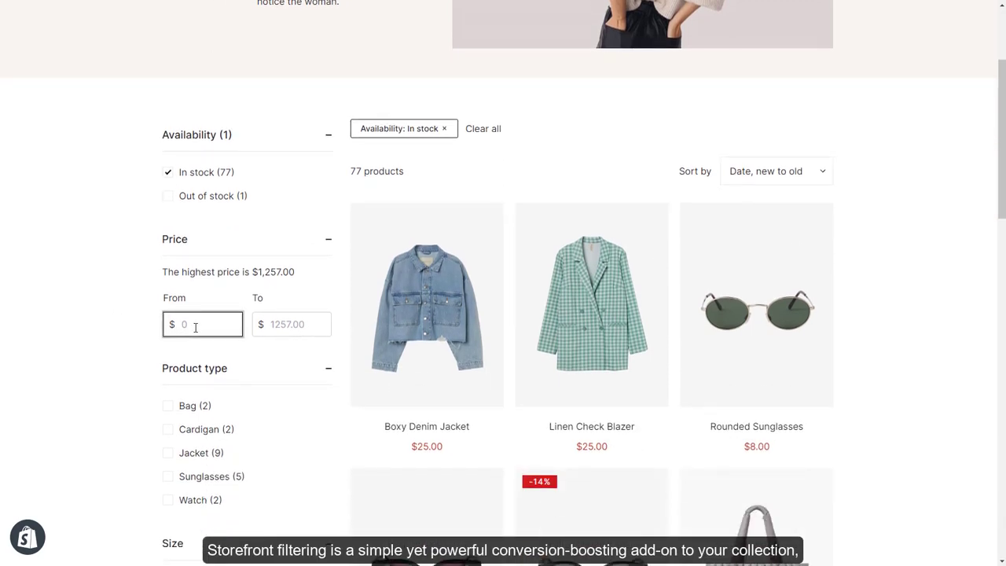
text(15)
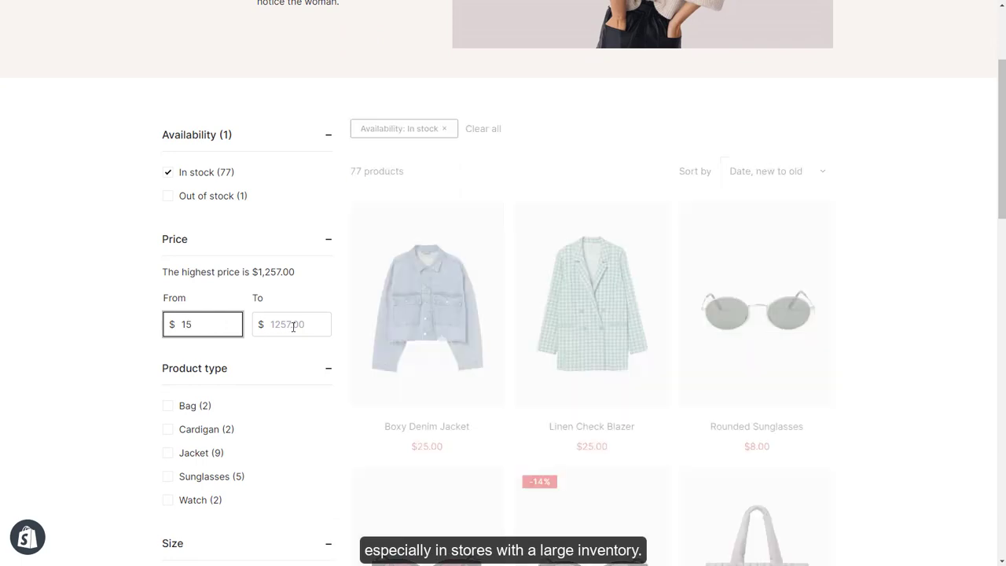
click(294, 326)
text(125)
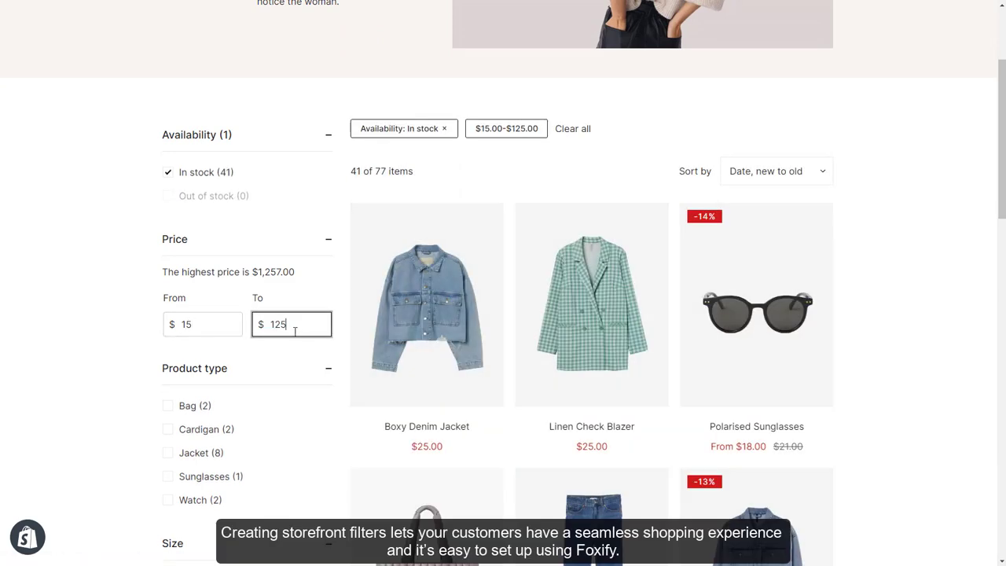
scroll(354, 407, down, 5)
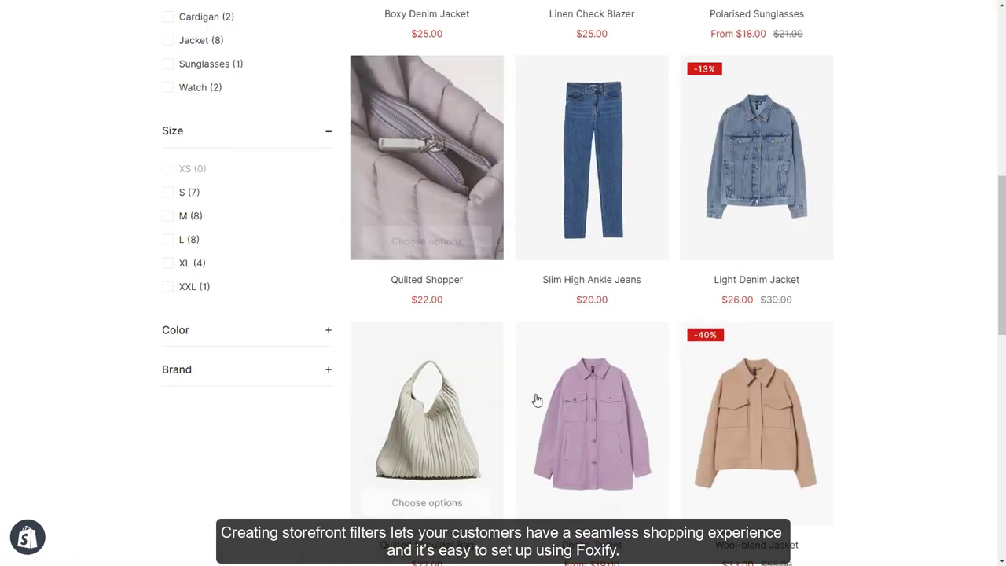
scroll(739, 420, down, 2)
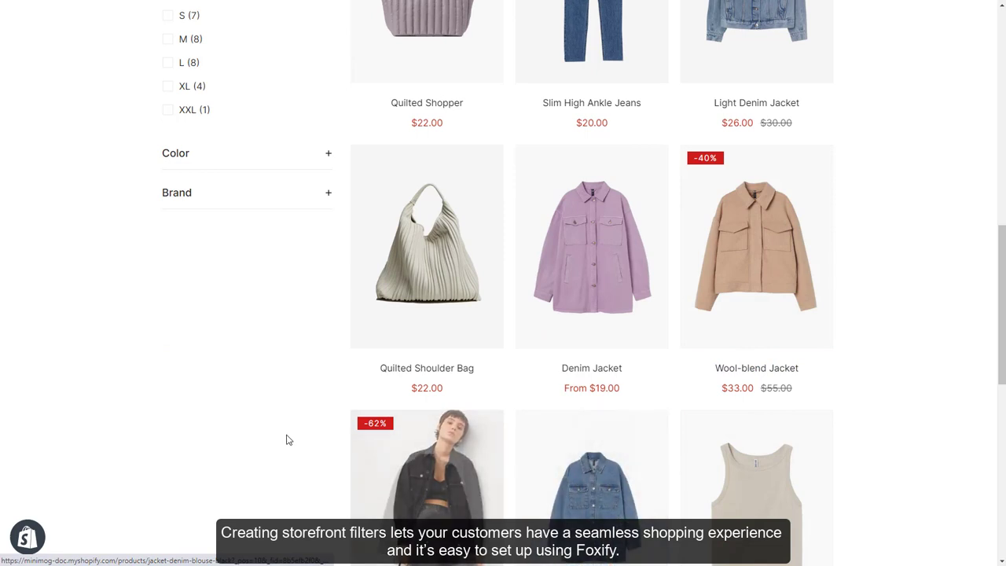
scroll(290, 440, up, 3)
scroll(299, 439, up, 2)
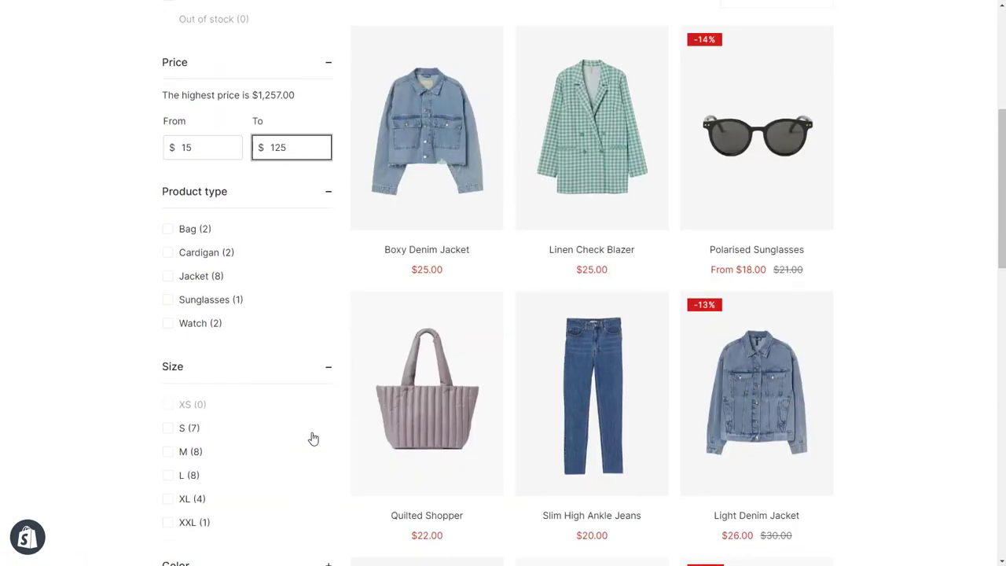
Step: Tick Cardigan and Jacket under Product type and review the 10 remaining items
click(210, 261)
click(211, 284)
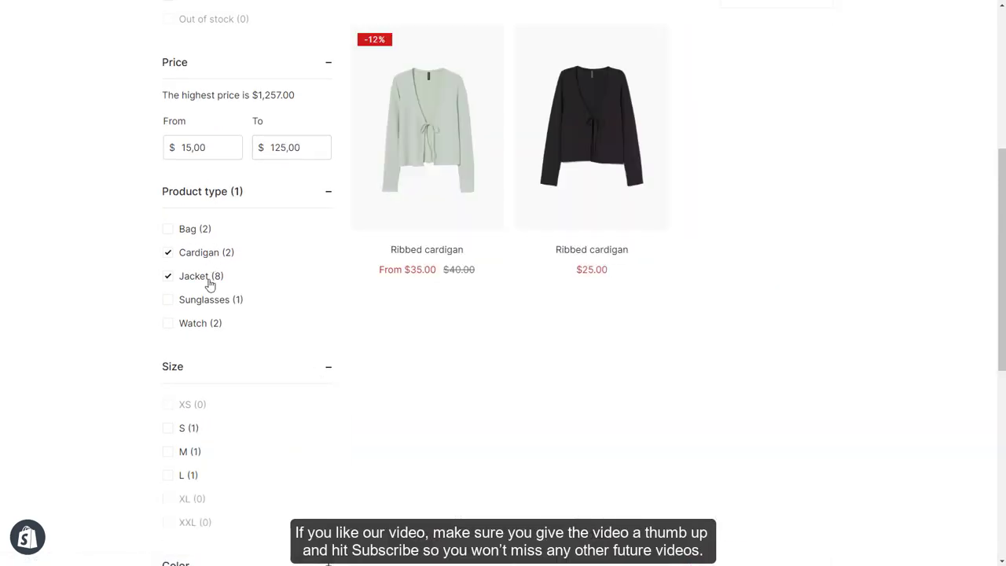
scroll(904, 360, down, 3)
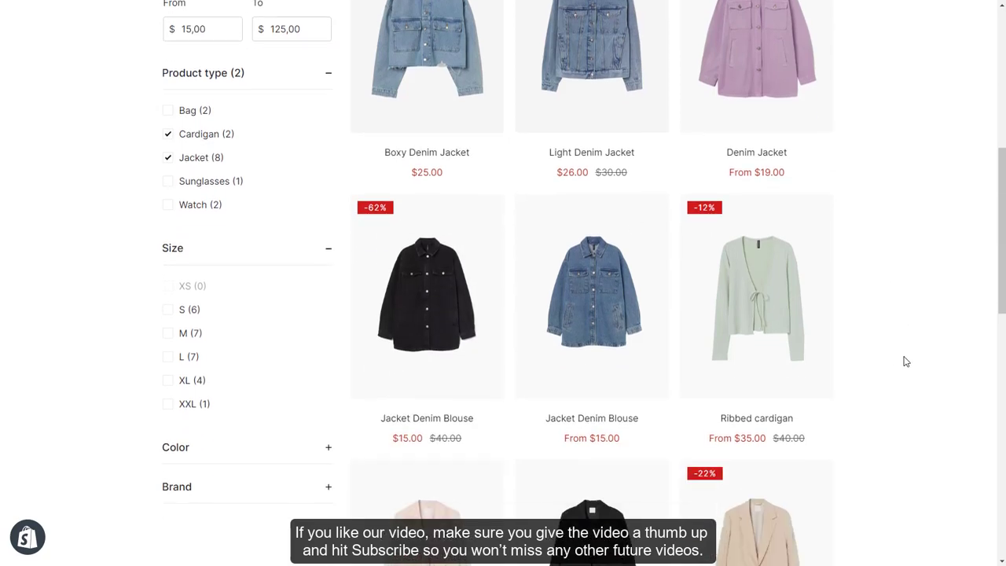
scroll(904, 360, down, 5)
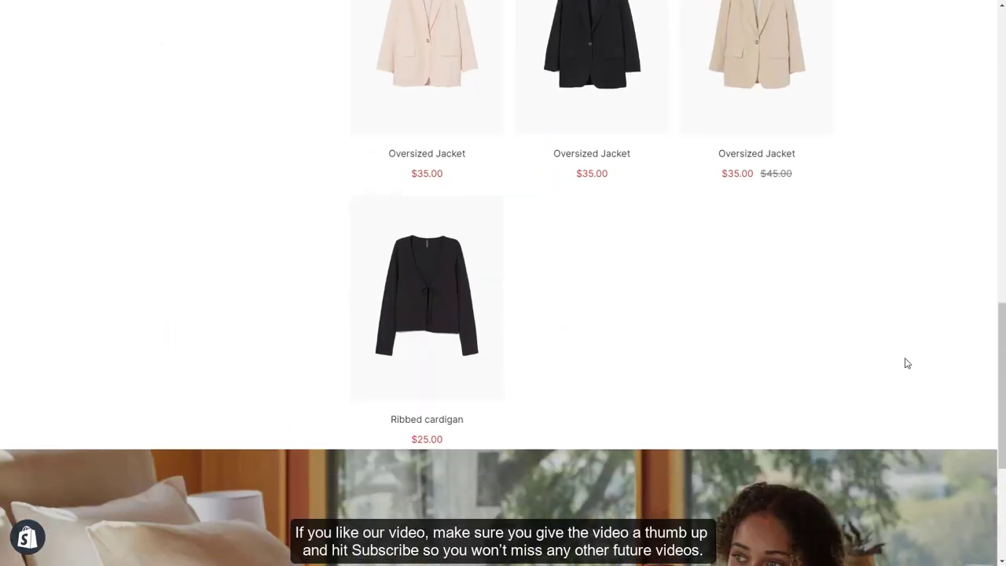
scroll(906, 363, up, 2)
scroll(906, 363, up, 8)
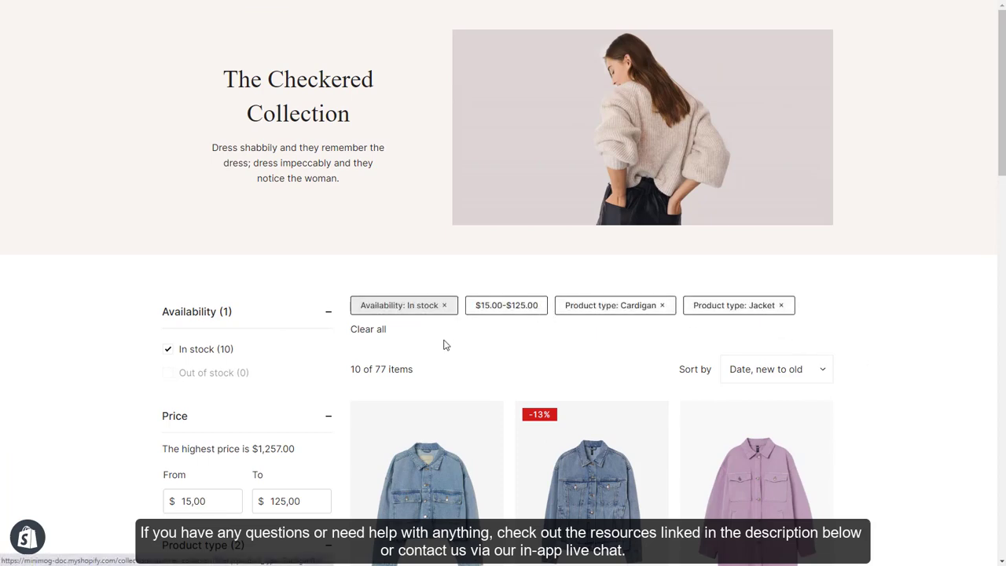
scroll(321, 387, down, 4)
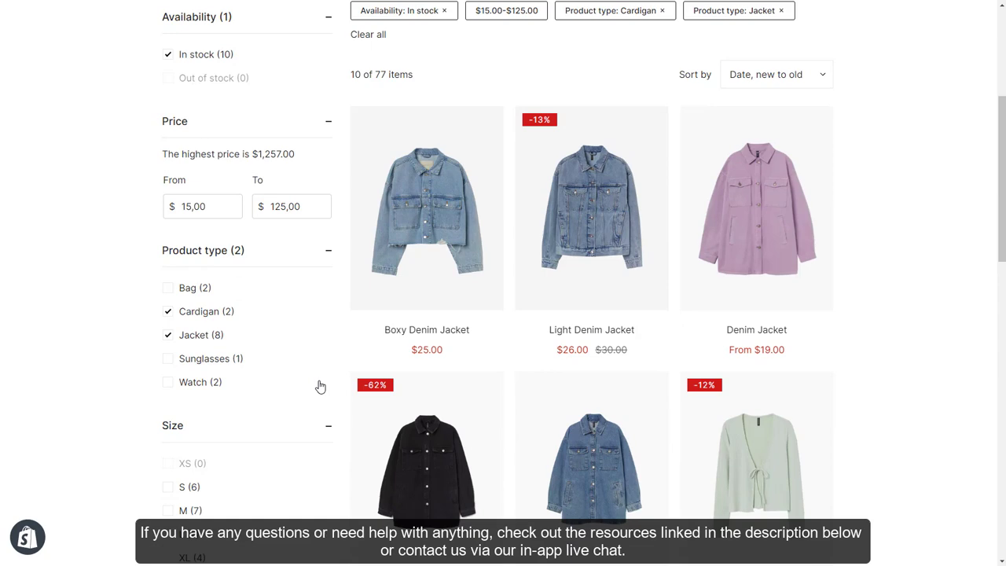
scroll(321, 387, down, 1)
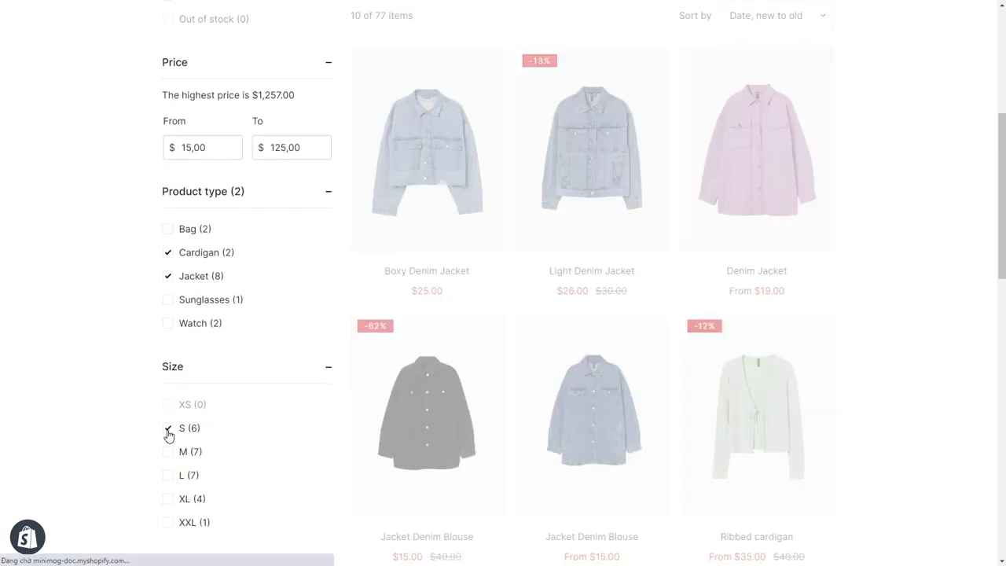